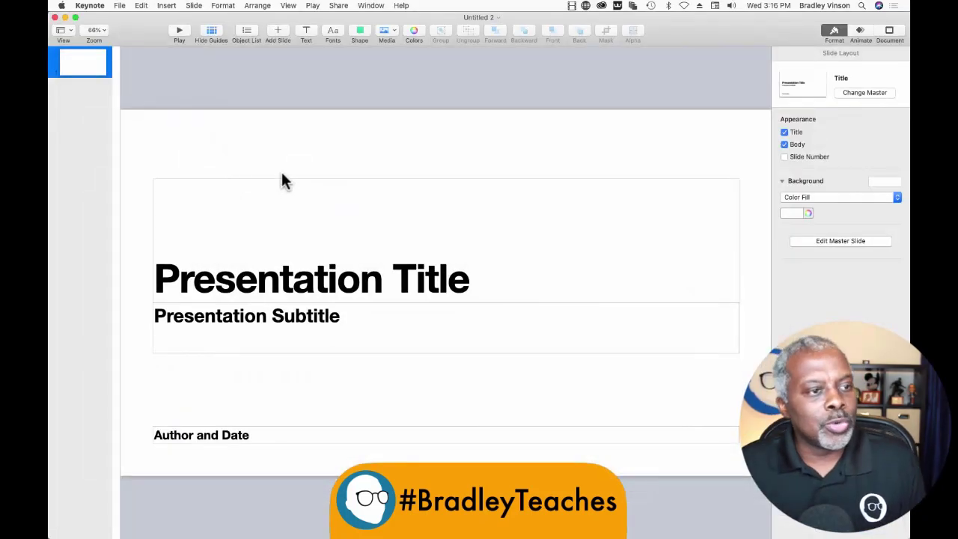
Select the title, subtitle and author placeholder boxes and delete them from the slide
{"action": "left_click_drag", "start_coordinate": [204, 141], "coordinate": [469, 455]}
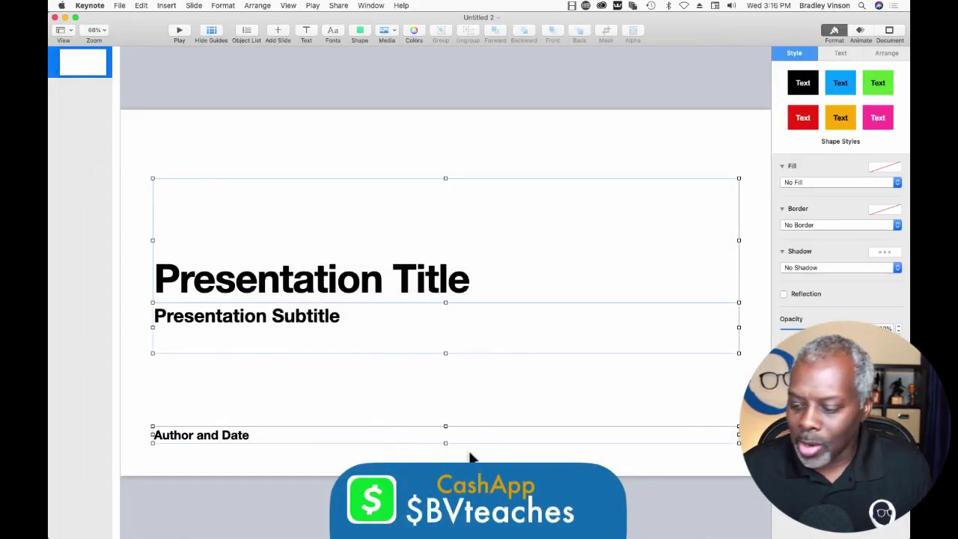
{"action": "key", "text": "Delete"}
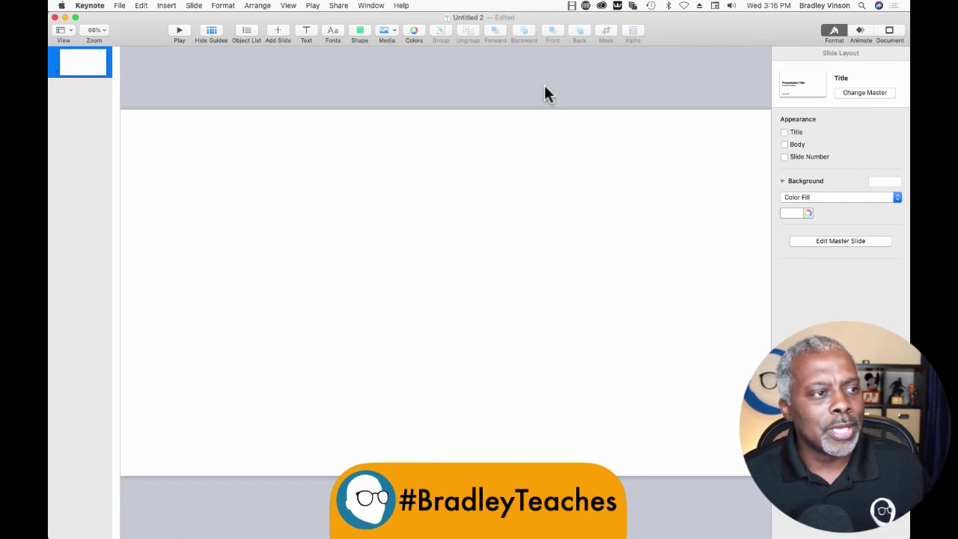
Change the slide background from Color Fill to No Fill so it shows black
{"action": "left_click", "coordinate": [791, 198]}
{"action": "left_click", "coordinate": [786, 188]}
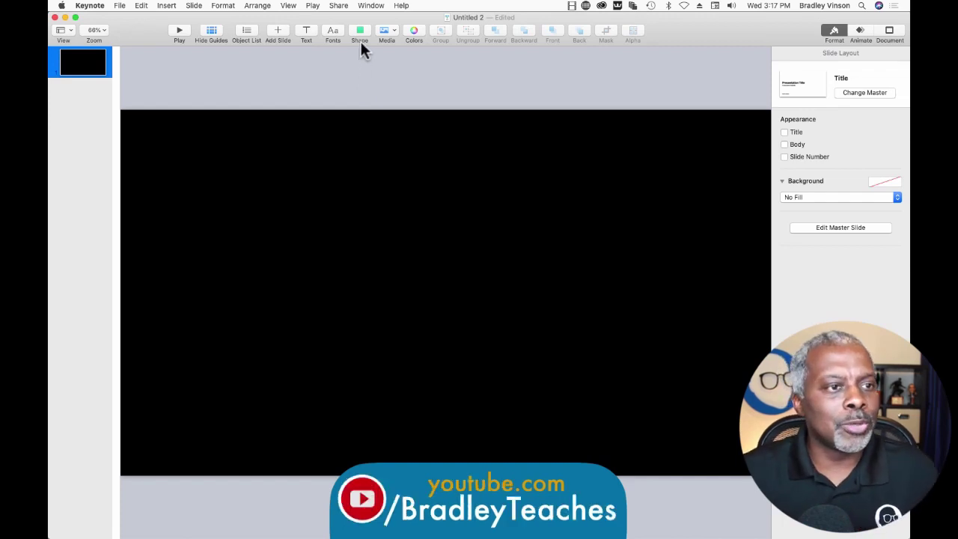
Add a text box at the slide centre reading 'VLOGMAS'
{"action": "left_click", "coordinate": [311, 33]}
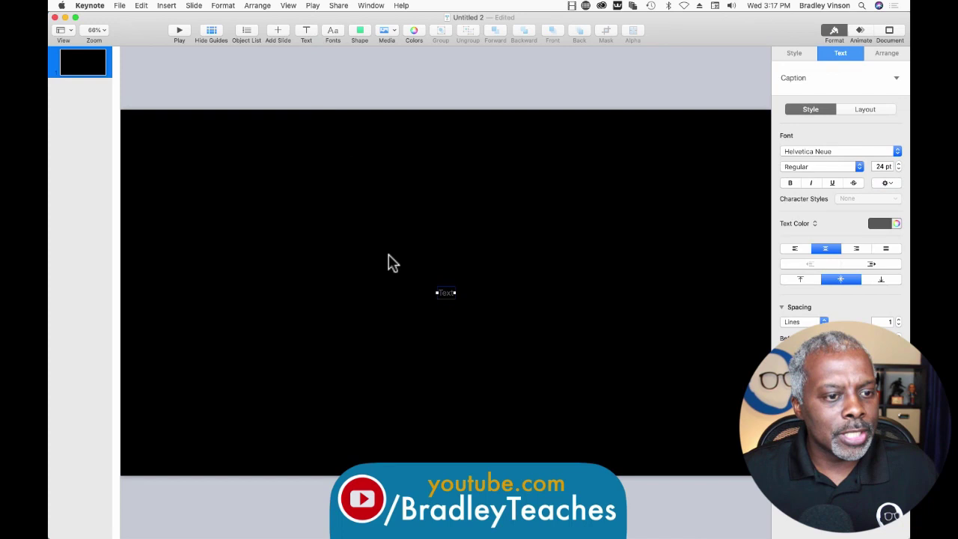
{"action": "left_click", "coordinate": [448, 294]}
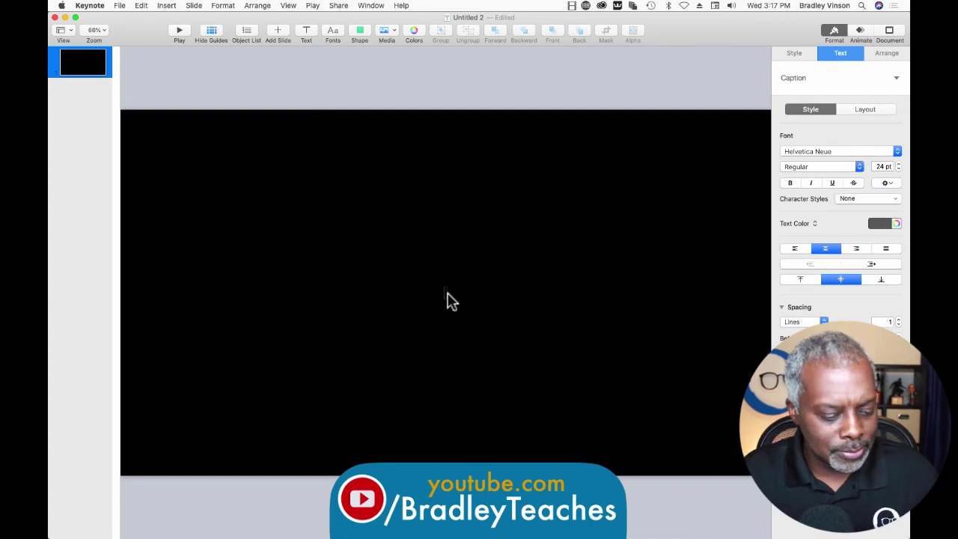
{"action": "type", "text": "VLOGMAS"}
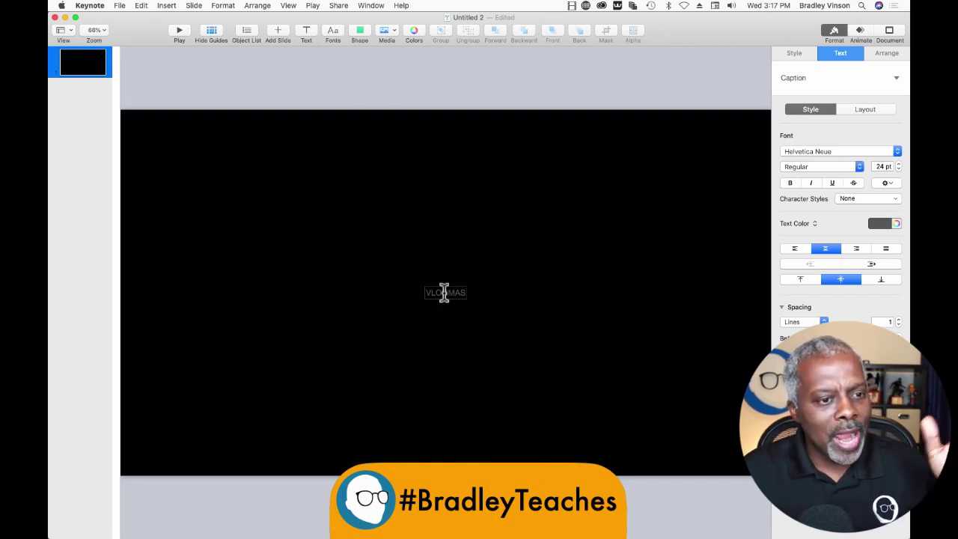
Set the VLOGMAS text to Century Gothic at 120 pt
{"action": "double_click", "coordinate": [444, 292]}
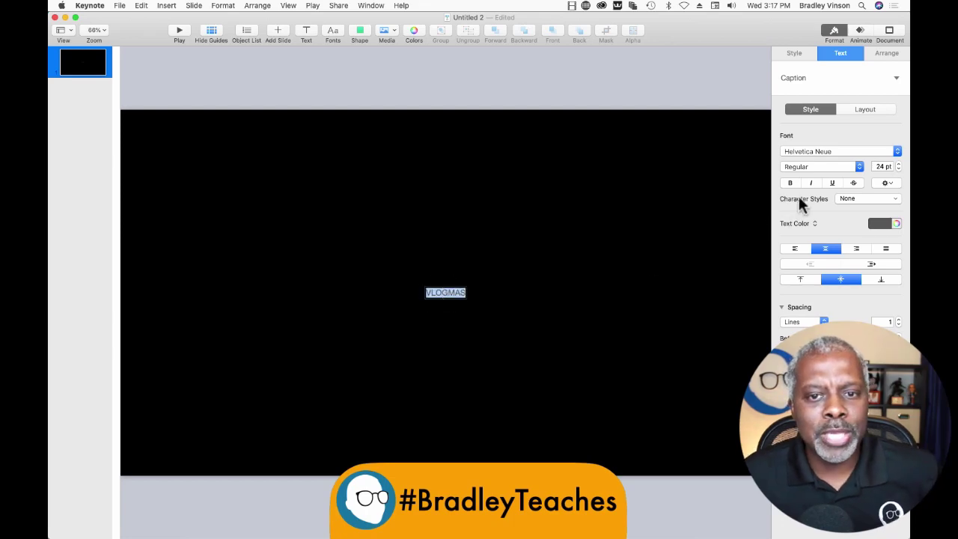
{"action": "left_click", "coordinate": [804, 150]}
{"action": "scroll", "coordinate": [802, 148], "scroll_direction": "up", "scroll_amount": 20}
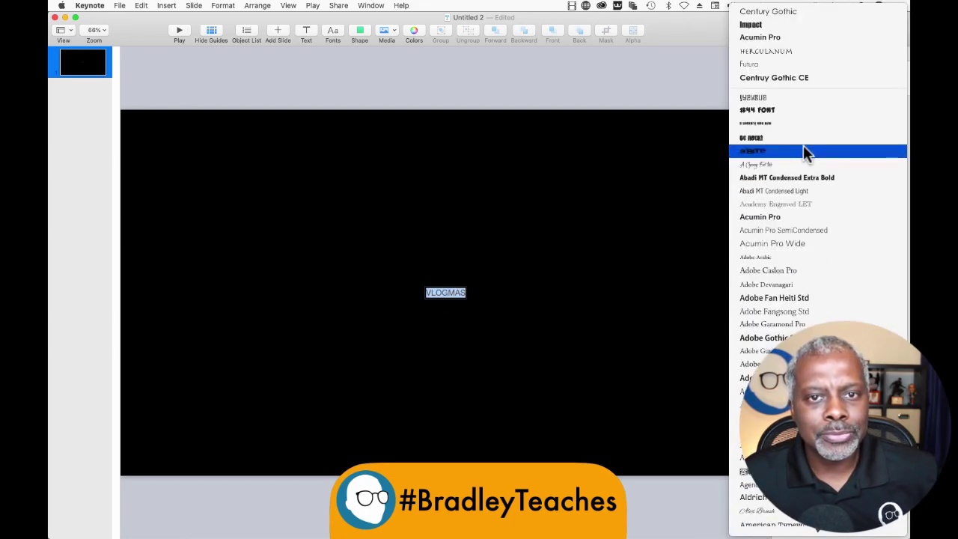
{"action": "left_click", "coordinate": [760, 12]}
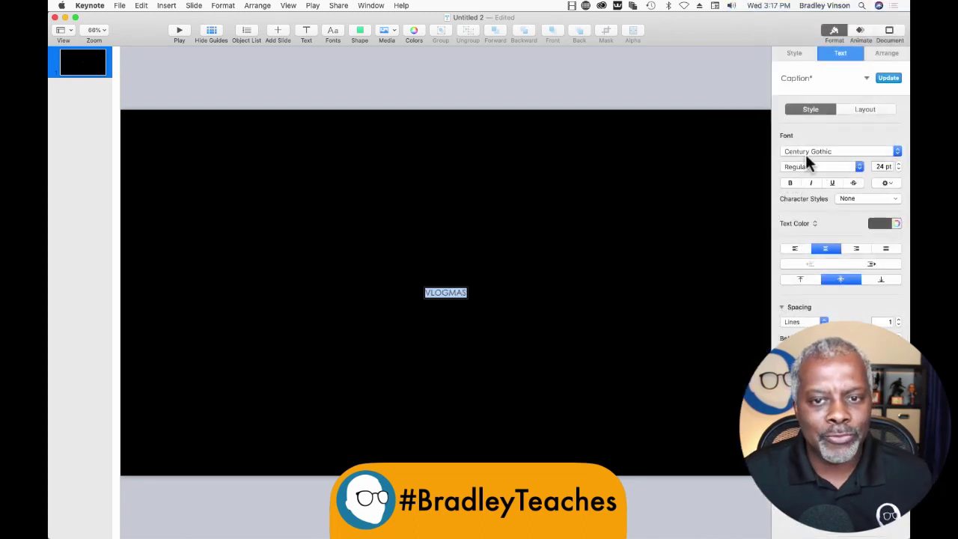
{"action": "left_click", "coordinate": [879, 168]}
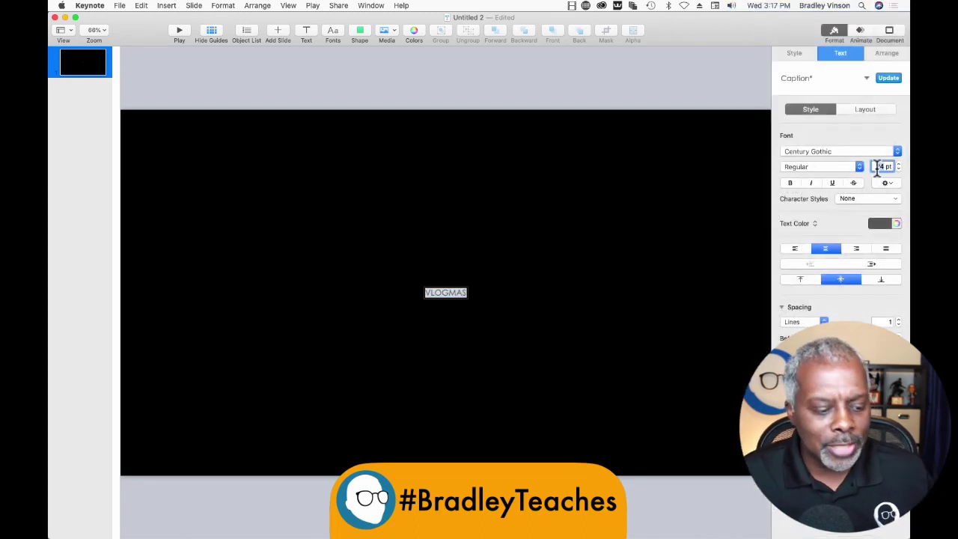
{"action": "type", "text": "100"}
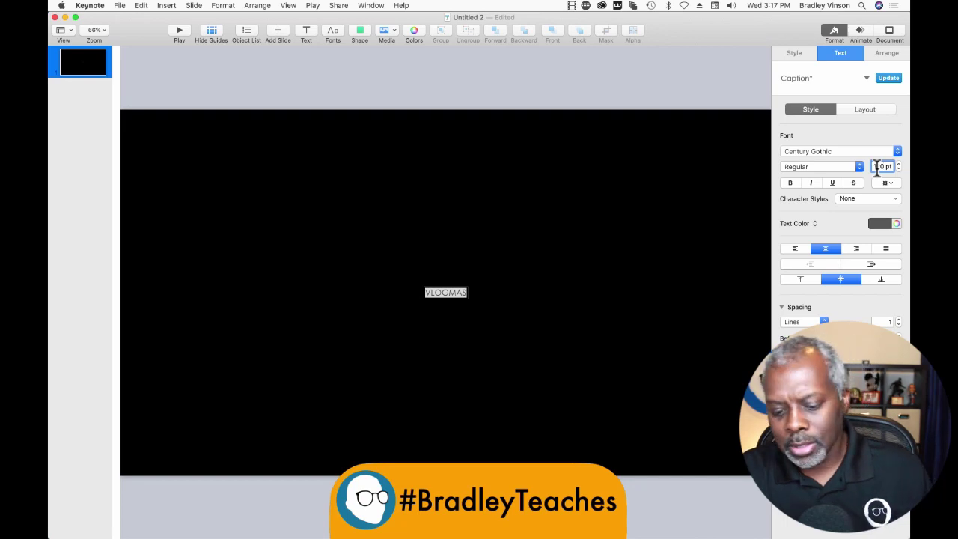
{"action": "key", "text": "Return"}
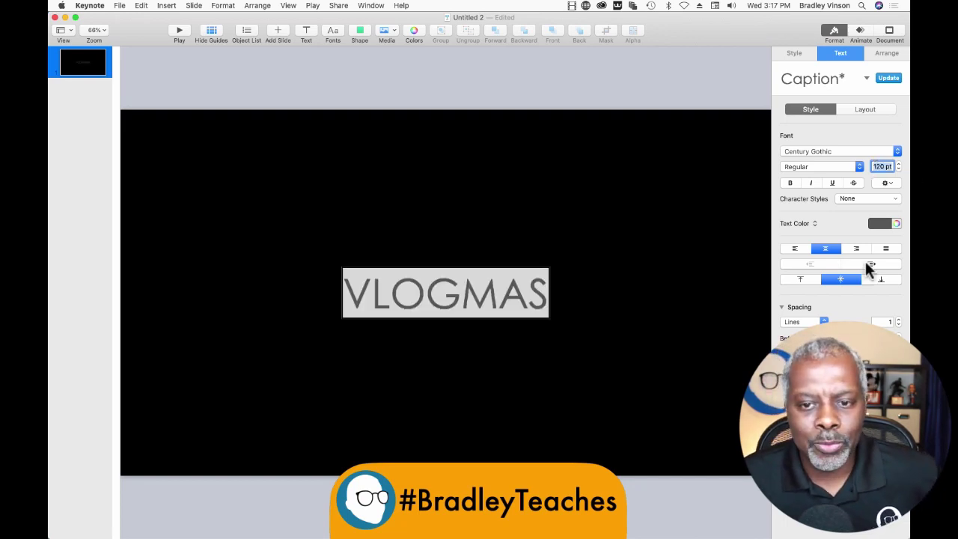
Make the VLOGMAS text white
{"action": "left_click", "coordinate": [872, 223]}
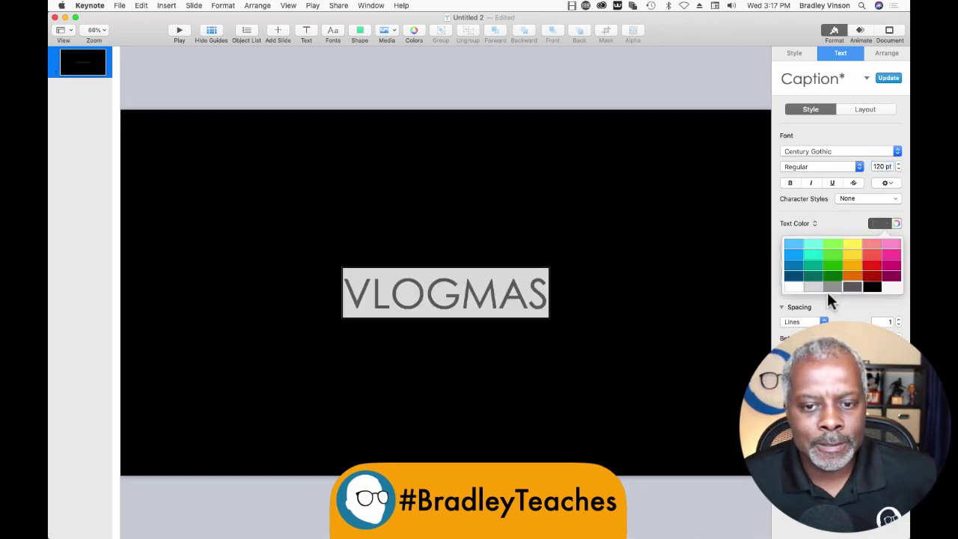
{"action": "left_click", "coordinate": [792, 287]}
{"action": "left_click", "coordinate": [648, 232]}
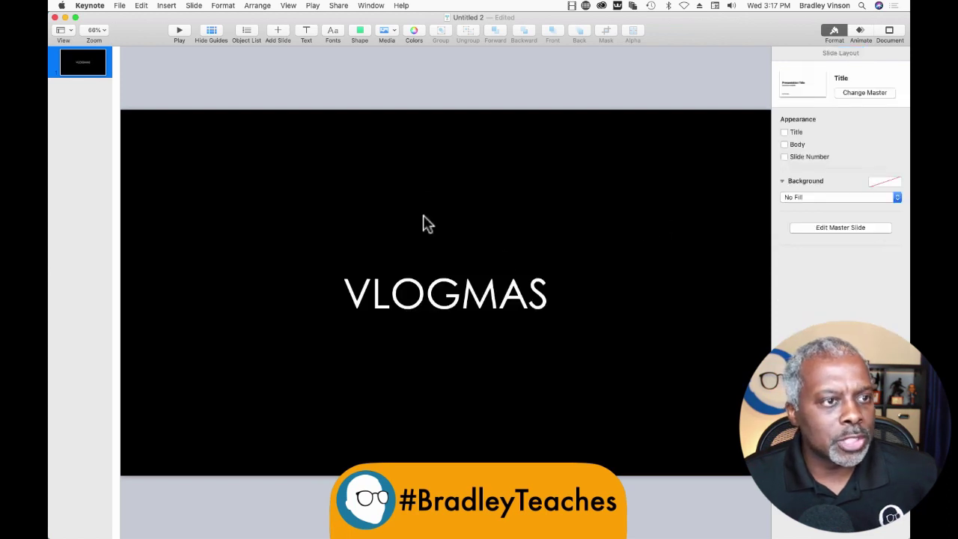
Insert the camera aperture shape from the shape library by searching 'CAM'
{"action": "left_click", "coordinate": [360, 33]}
{"action": "left_click", "coordinate": [359, 52]}
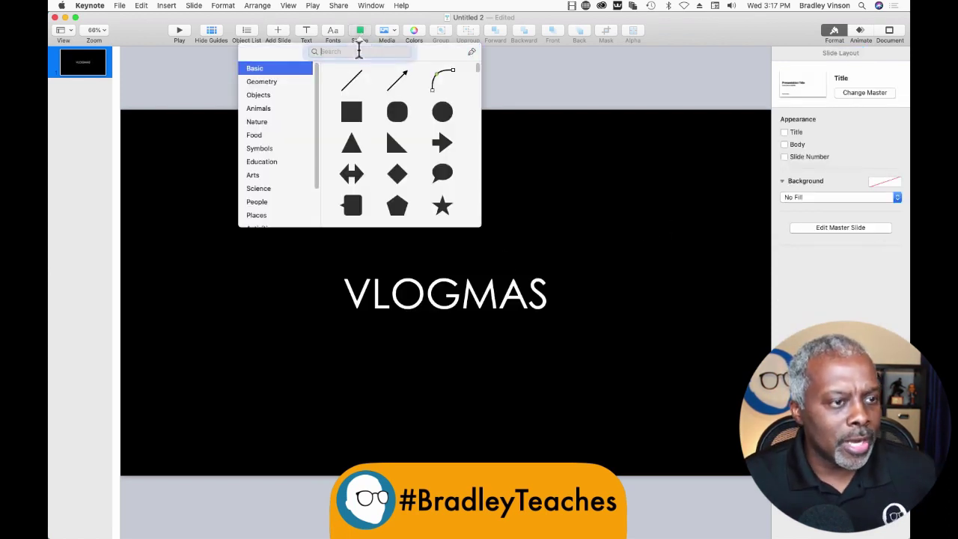
{"action": "type", "text": "CAM"}
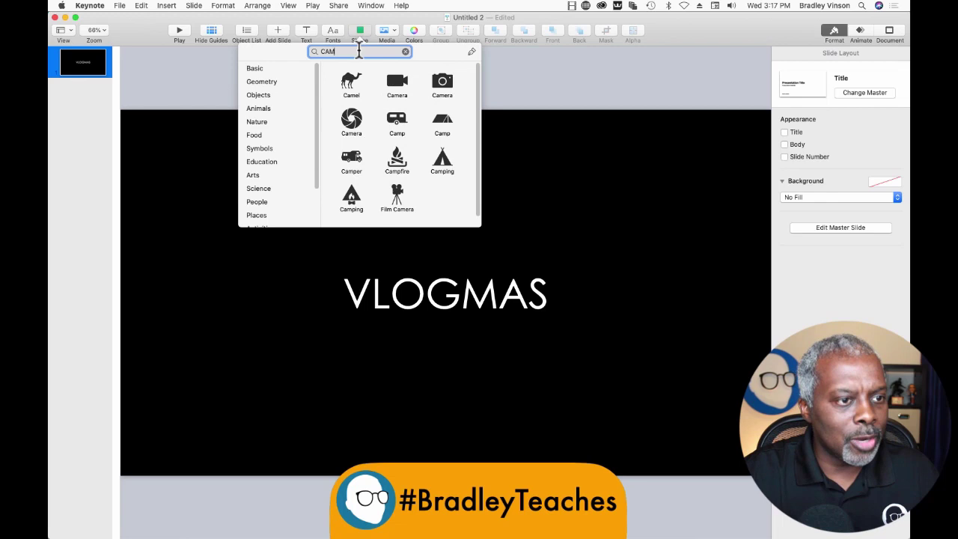
{"action": "left_click", "coordinate": [348, 131]}
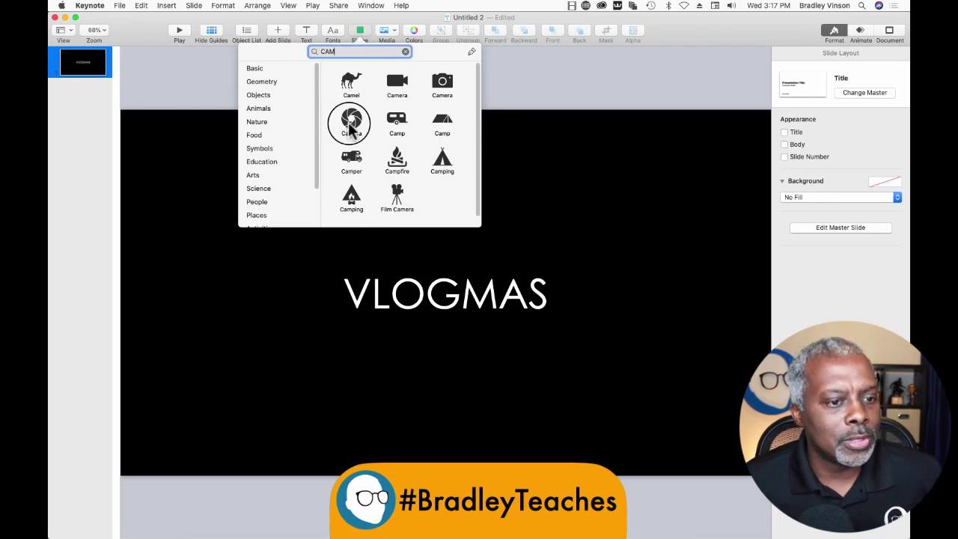
Fill the aperture red and move it over the O in VLOGMAS
{"action": "left_click", "coordinate": [797, 118]}
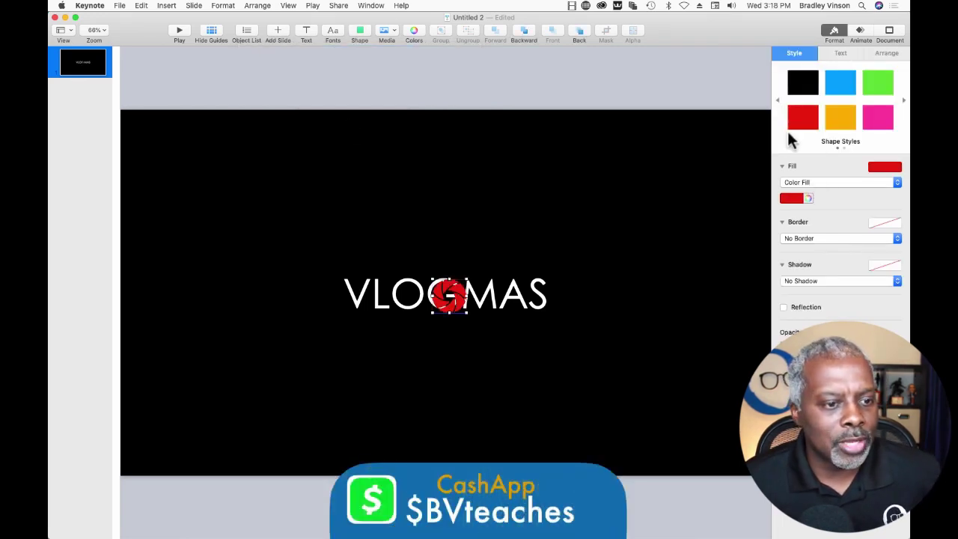
{"action": "left_click_drag", "start_coordinate": [457, 312], "coordinate": [417, 304]}
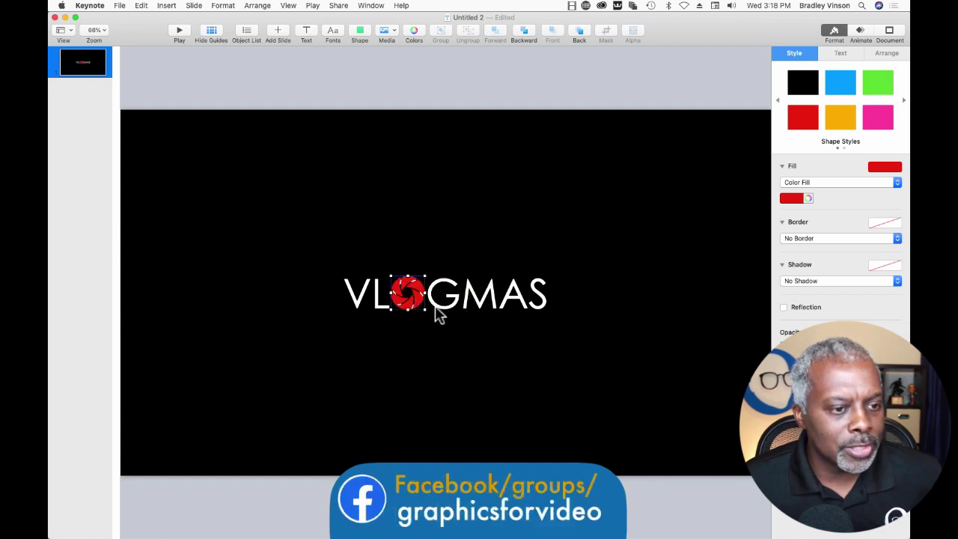
{"action": "left_click", "coordinate": [452, 309]}
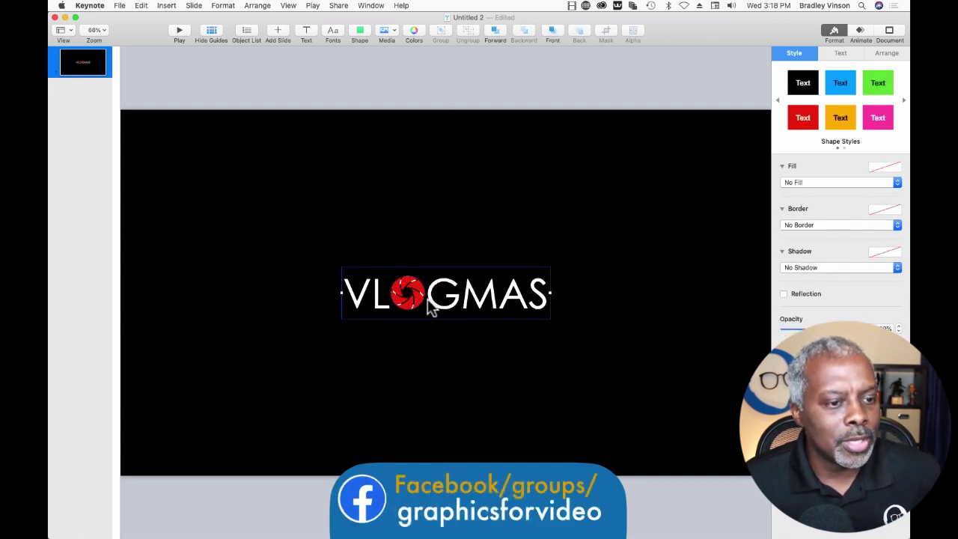
Replace the O with a space so the text reads 'VL GMAS', then show the Object List
{"action": "left_click", "coordinate": [428, 305]}
{"action": "left_click_drag", "start_coordinate": [428, 305], "coordinate": [405, 298]}
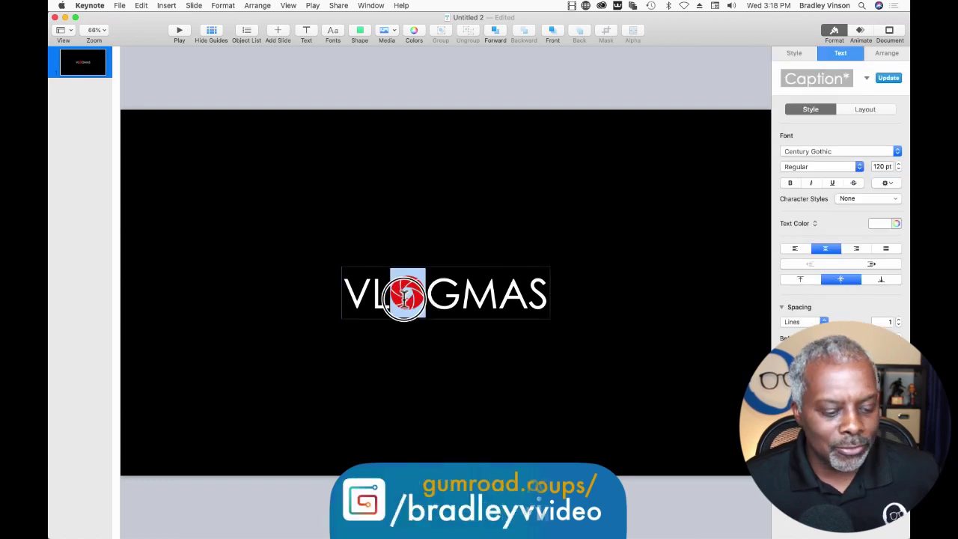
{"action": "left_click", "coordinate": [404, 297]}
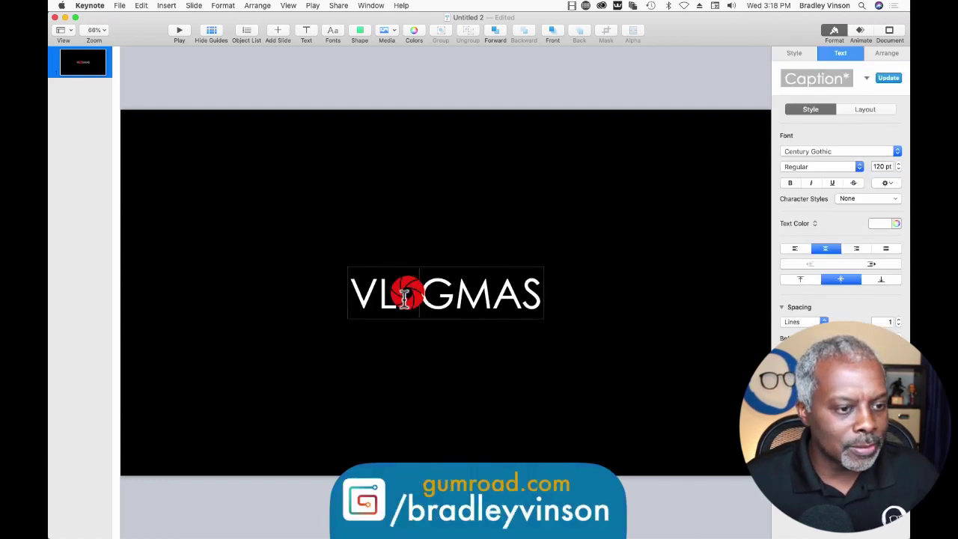
{"action": "left_click", "coordinate": [445, 375]}
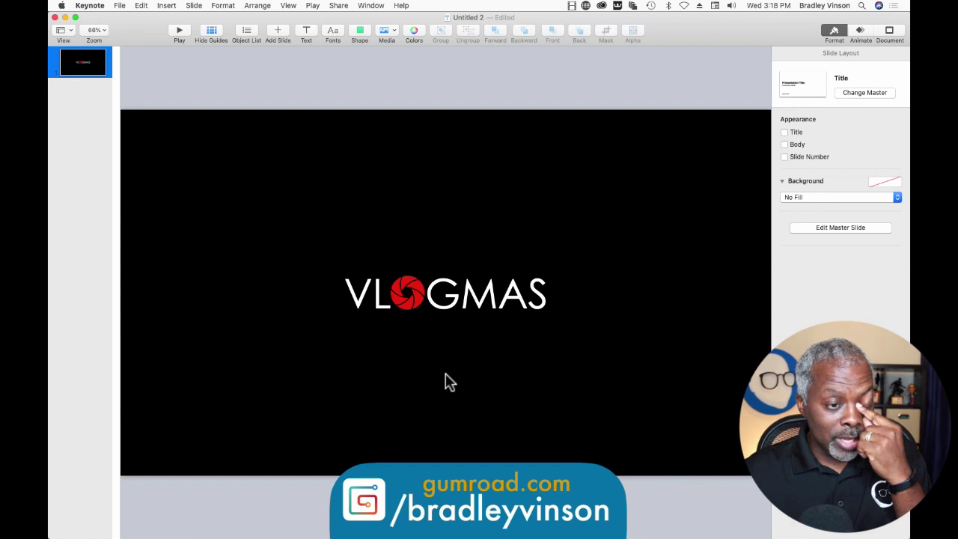
{"action": "left_click", "coordinate": [513, 222]}
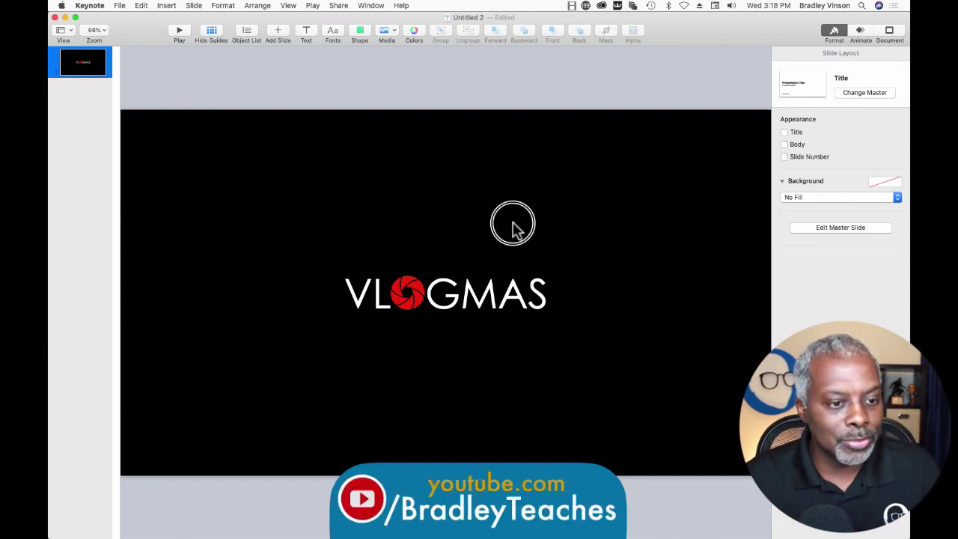
{"action": "left_click", "coordinate": [496, 303]}
{"action": "left_click", "coordinate": [246, 32]}
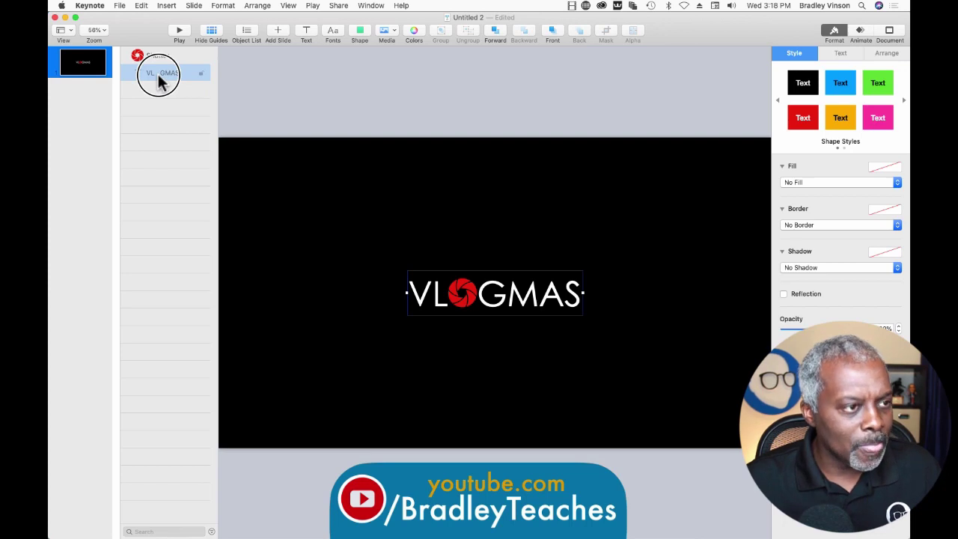
Duplicate the VLOGMAS text layer and retype the copy as '2020'
{"action": "left_click_drag", "start_coordinate": [158, 80], "coordinate": [156, 83]}
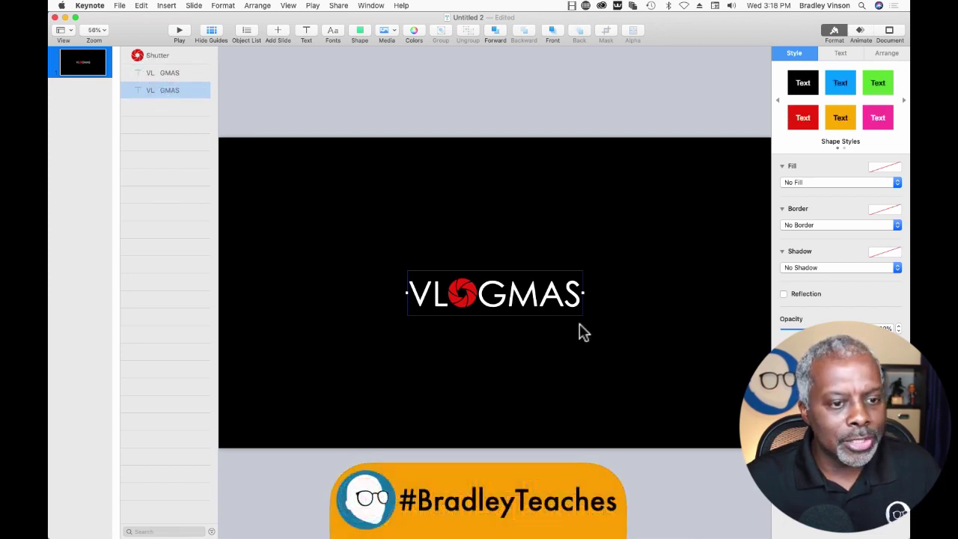
{"action": "triple_click", "coordinate": [559, 304]}
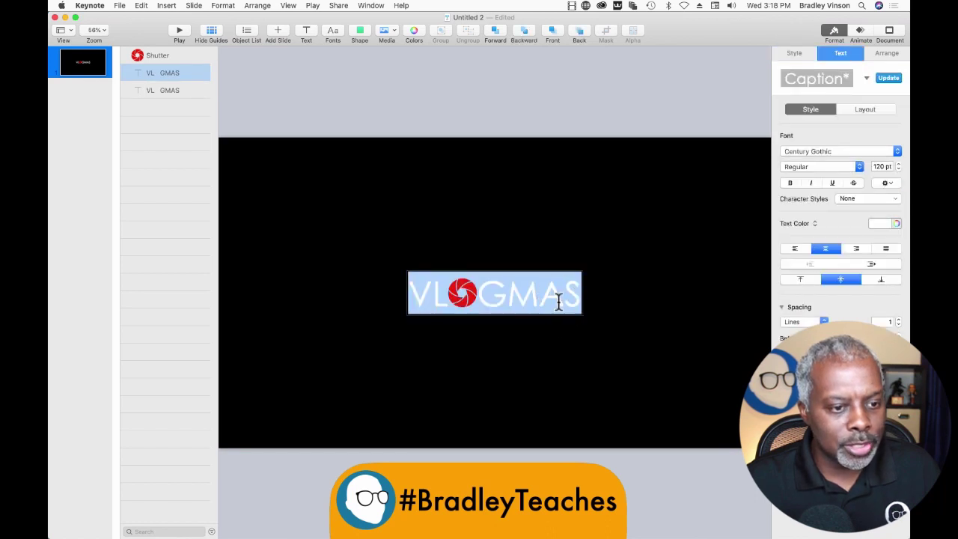
{"action": "type", "text": "2020"}
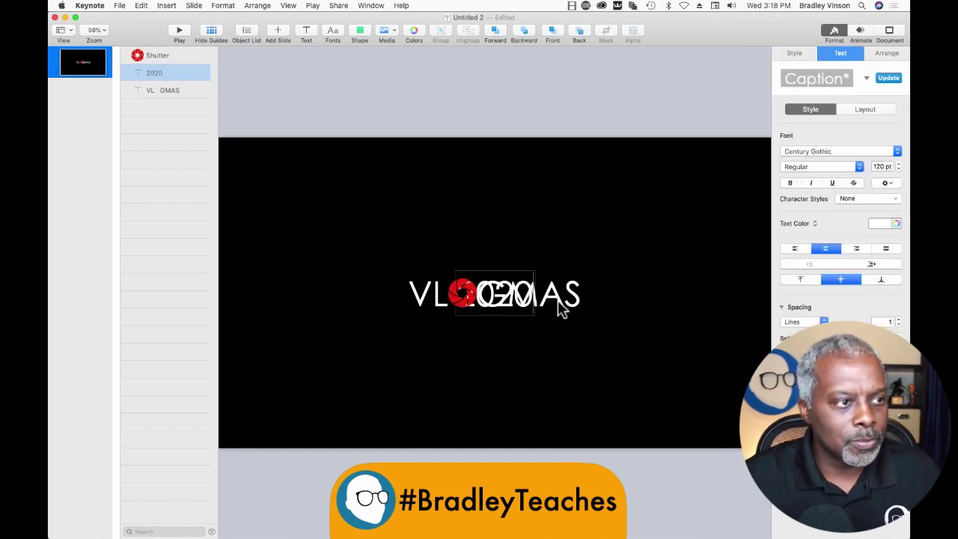
{"action": "left_click", "coordinate": [247, 122]}
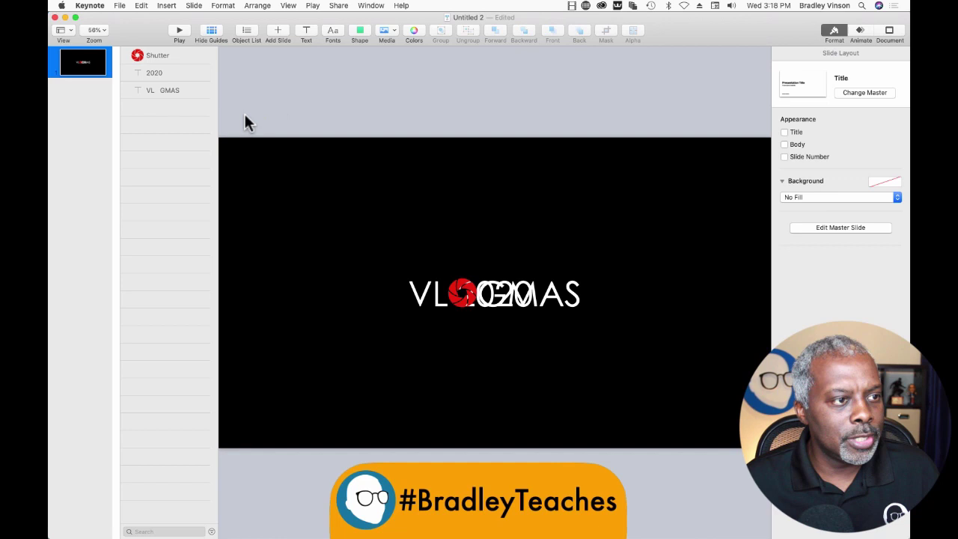
Shrink 2020 to 89 pt and place it beneath VLOGMAS, aligned under its right end
{"action": "left_click", "coordinate": [174, 77]}
{"action": "left_click_drag", "start_coordinate": [504, 315], "coordinate": [554, 344]}
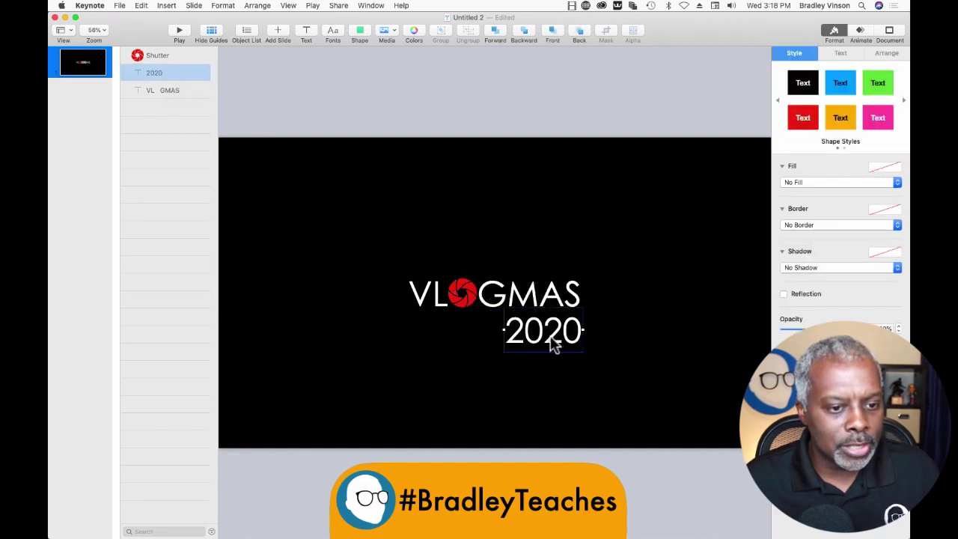
{"action": "double_click", "coordinate": [553, 344]}
{"action": "left_click", "coordinate": [898, 170]}
{"action": "left_click", "coordinate": [898, 169]}
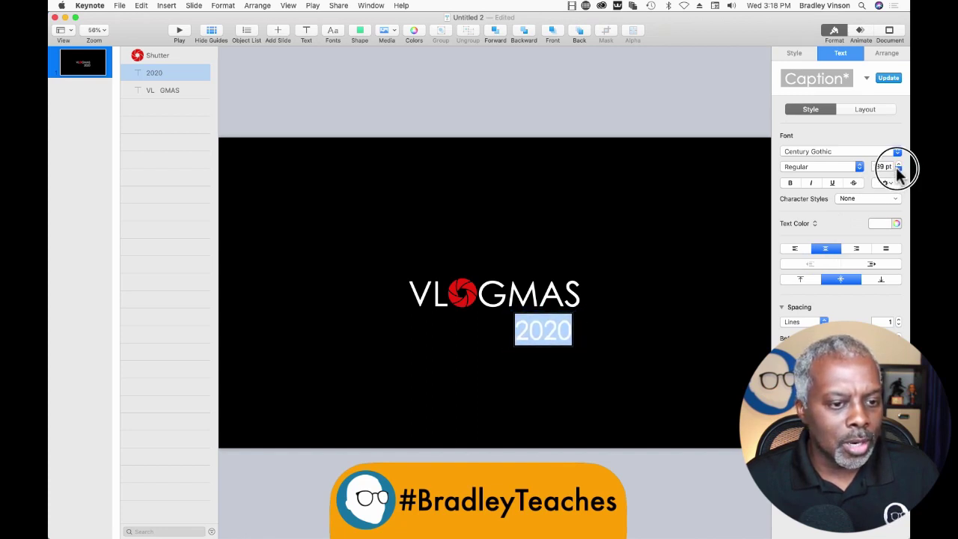
{"action": "left_click", "coordinate": [681, 337]}
{"action": "left_click", "coordinate": [562, 336]}
{"action": "left_click_drag", "start_coordinate": [563, 336], "coordinate": [568, 328]}
{"action": "left_click", "coordinate": [583, 365]}
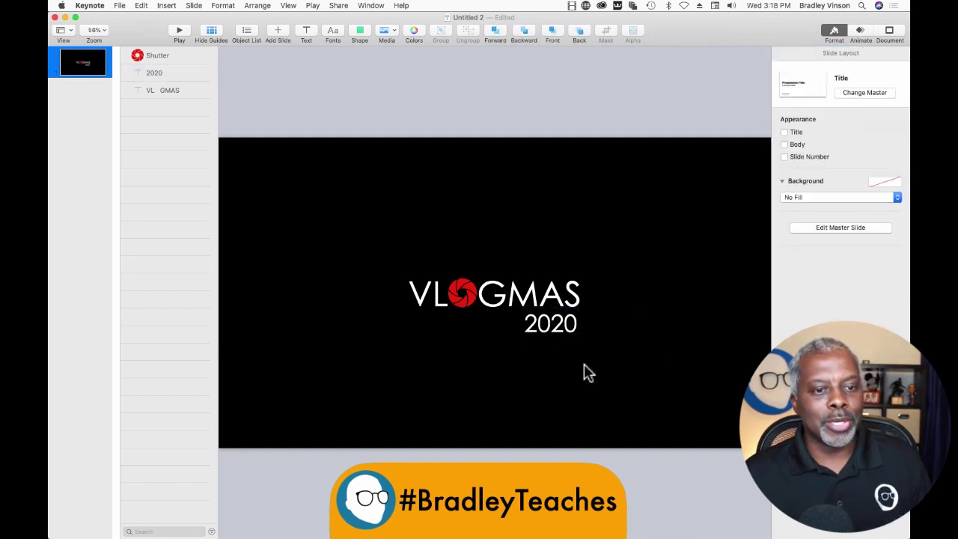
Give the aperture shape a Gradient Fill running from red to green
{"action": "left_click", "coordinate": [460, 302]}
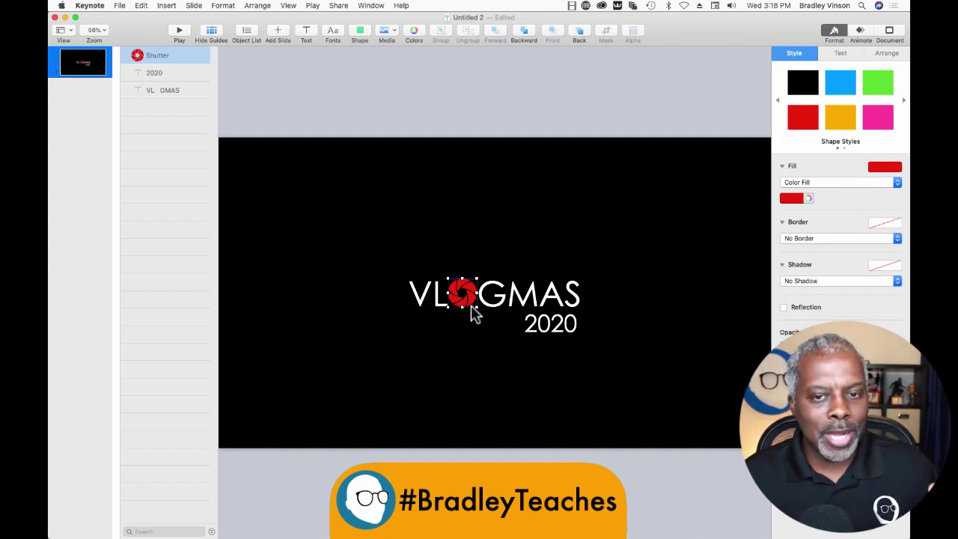
{"action": "left_click", "coordinate": [790, 184]}
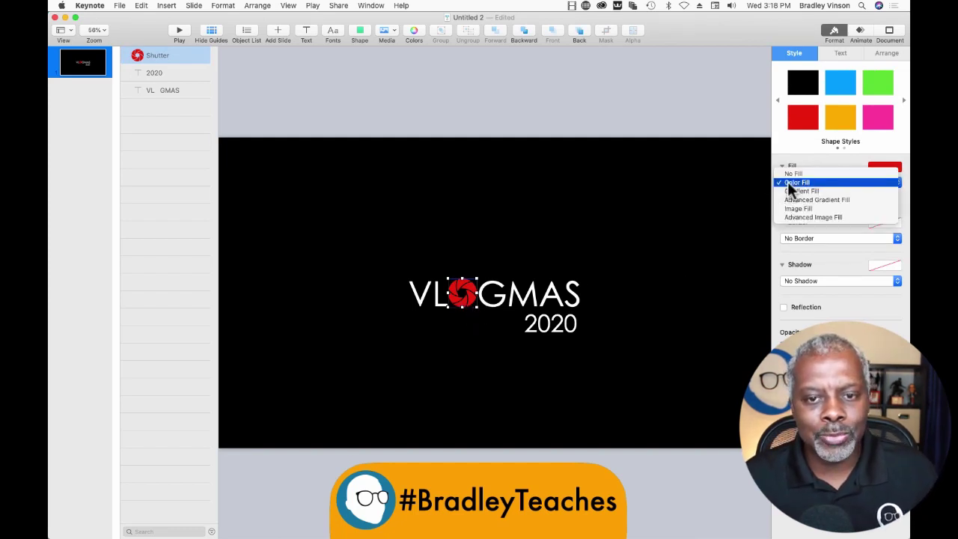
{"action": "left_click", "coordinate": [792, 191]}
{"action": "left_click", "coordinate": [781, 198]}
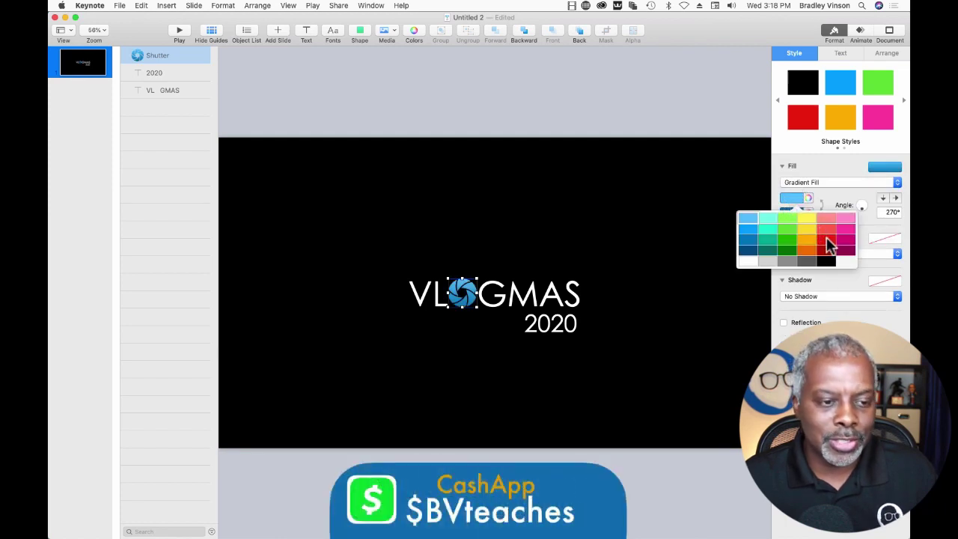
{"action": "left_click", "coordinate": [826, 240]}
{"action": "left_click", "coordinate": [790, 215]}
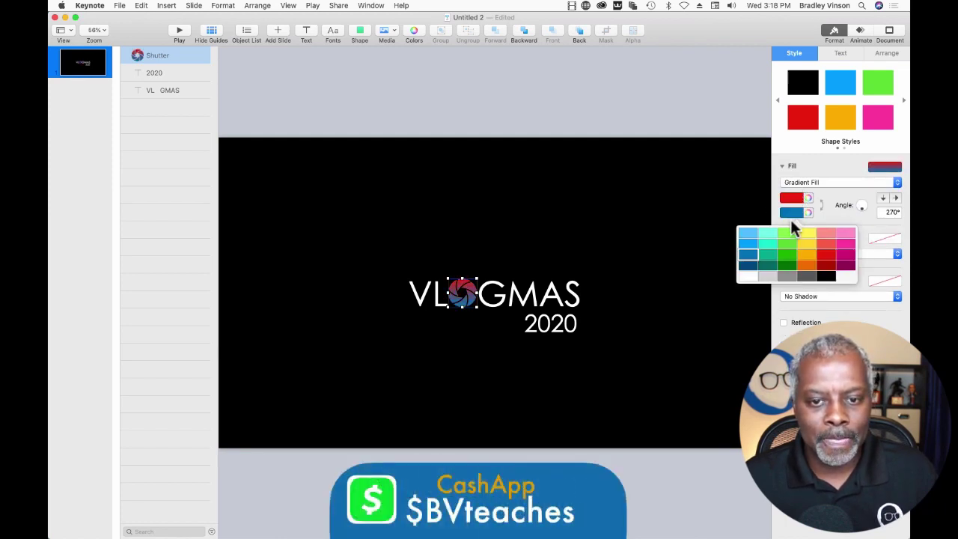
{"action": "left_click", "coordinate": [787, 254]}
{"action": "left_click", "coordinate": [627, 179]}
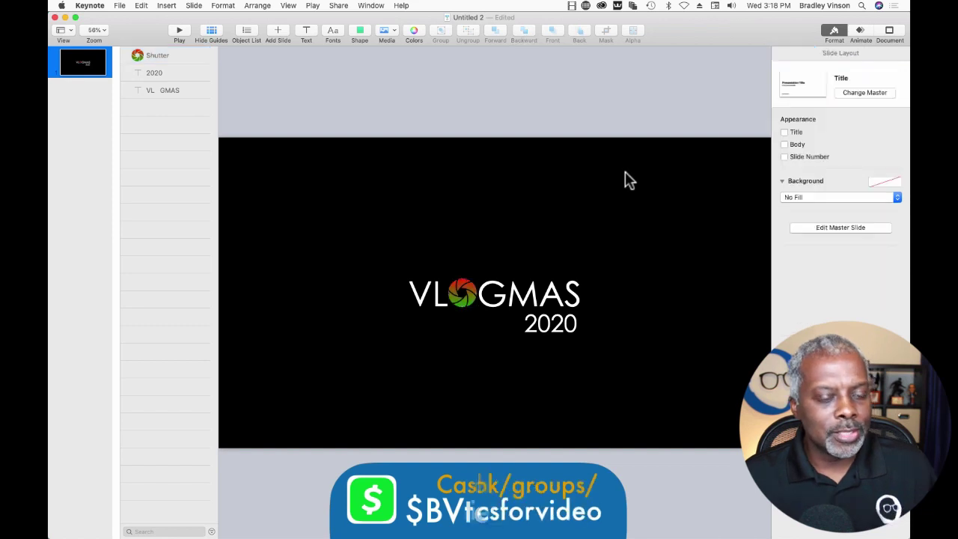
Recolour the 2020 text with a light-blue swatch
{"action": "left_click", "coordinate": [561, 329]}
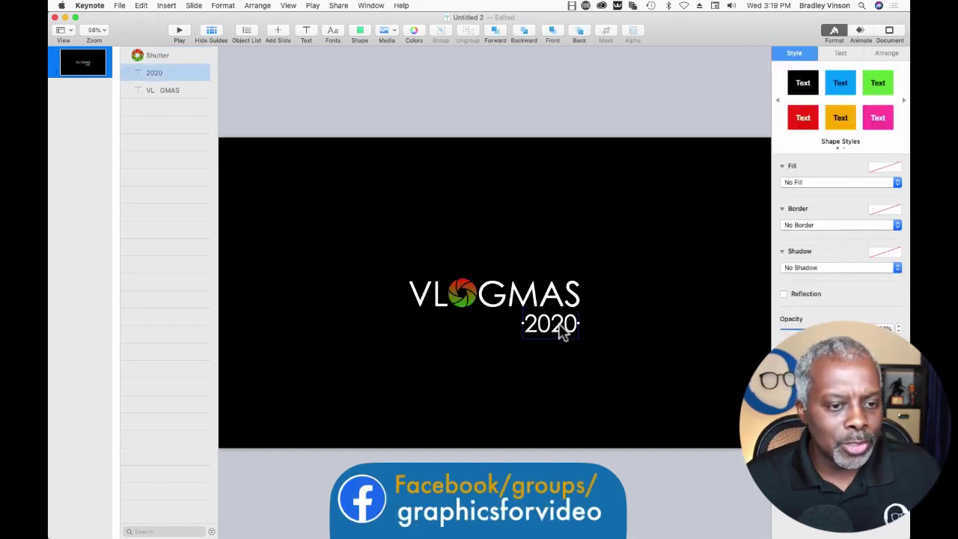
{"action": "double_click", "coordinate": [561, 330]}
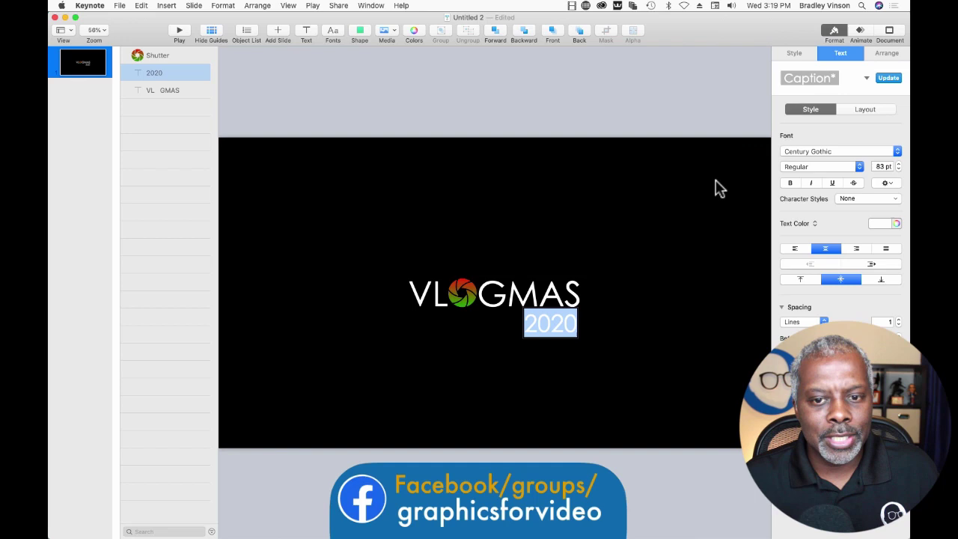
{"action": "left_click", "coordinate": [871, 225]}
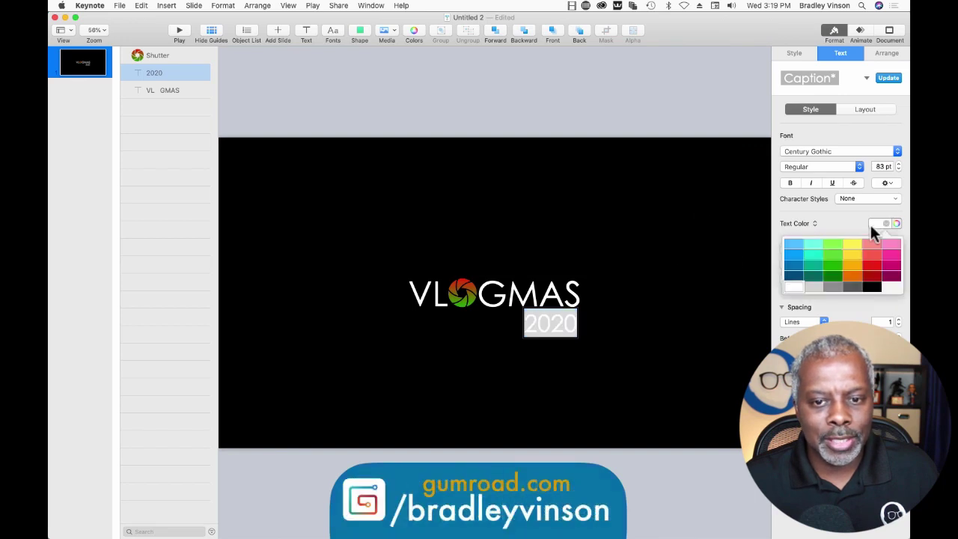
{"action": "left_click", "coordinate": [788, 244]}
{"action": "left_click", "coordinate": [542, 388]}
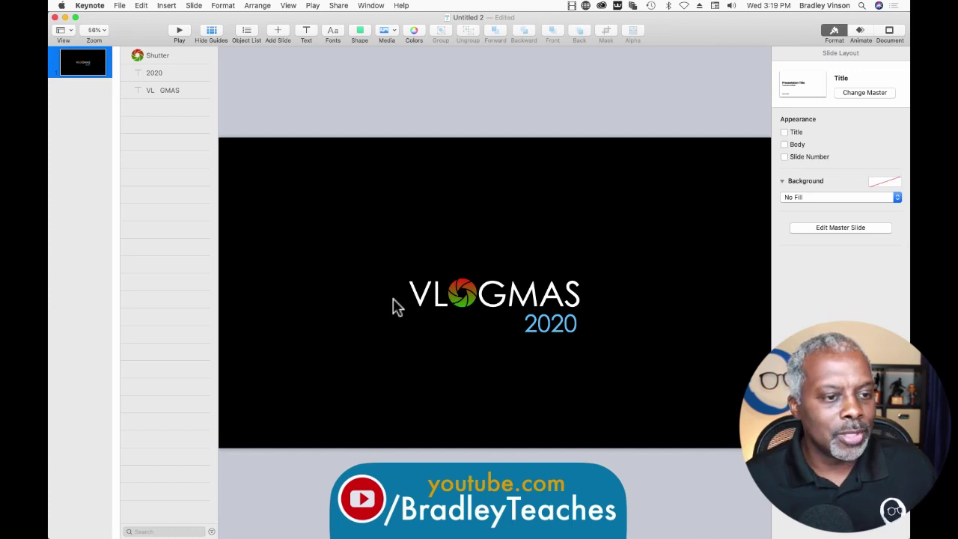
Select all three title objects and export the slide to the Desktop as a transparent-background PNG
{"action": "left_click_drag", "start_coordinate": [388, 260], "coordinate": [737, 434]}
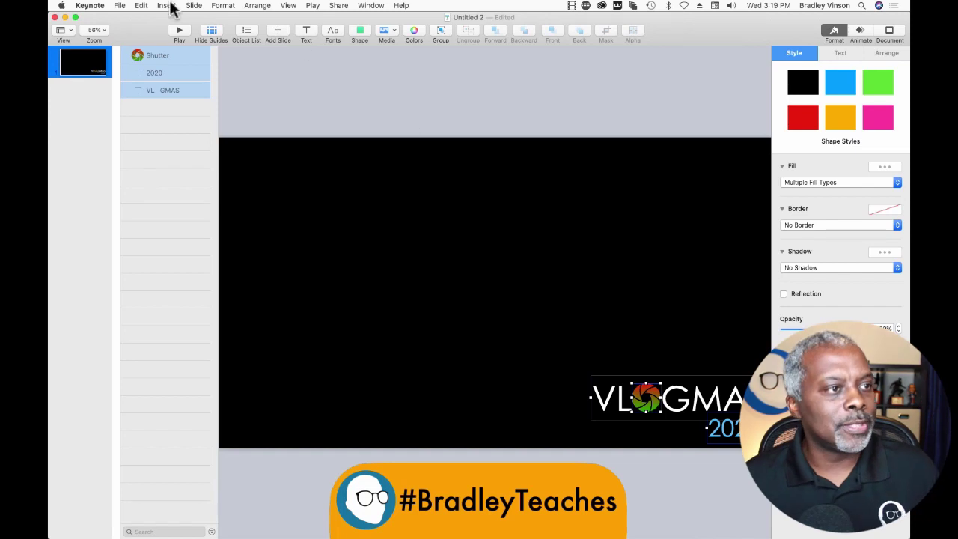
{"action": "left_click", "coordinate": [119, 4]}
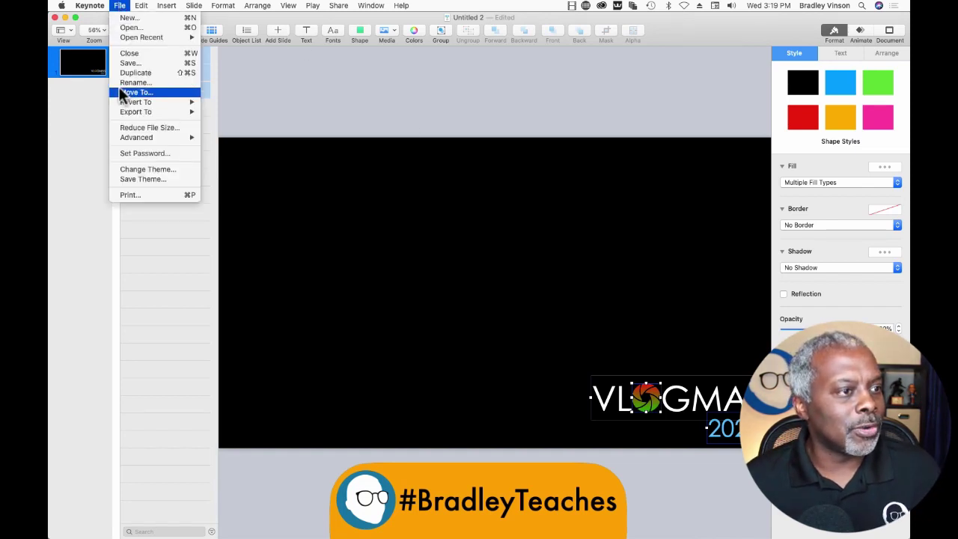
{"action": "mouse_move", "coordinate": [149, 112]}
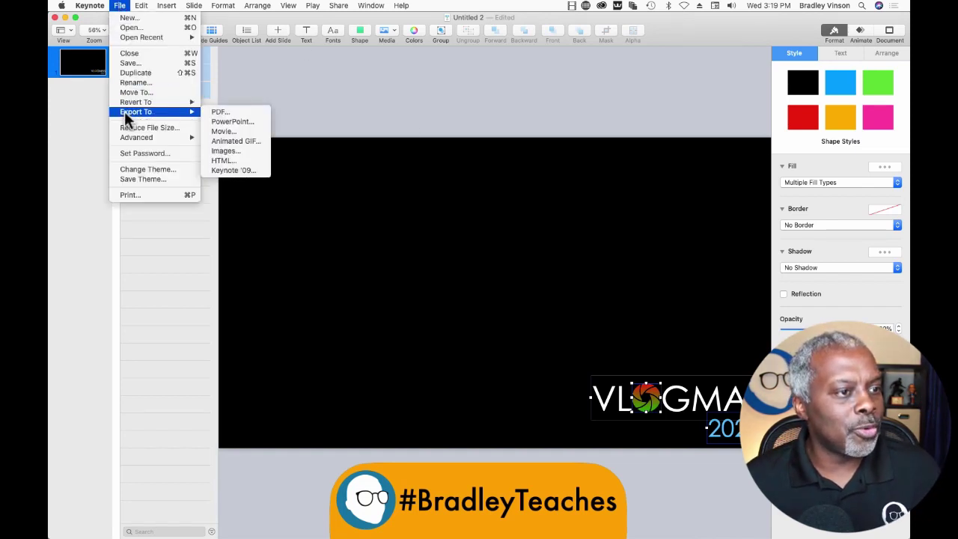
{"action": "left_click", "coordinate": [227, 149]}
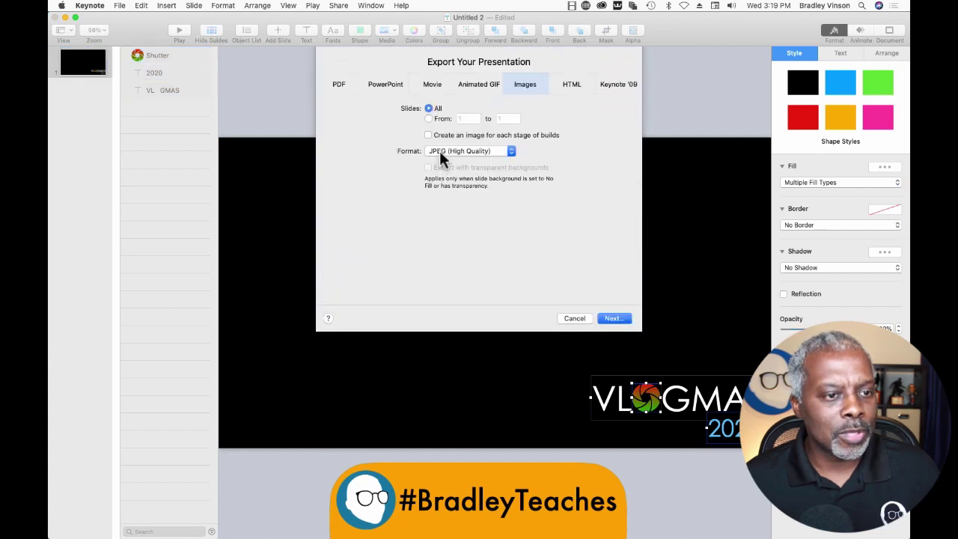
{"action": "left_click", "coordinate": [440, 151]}
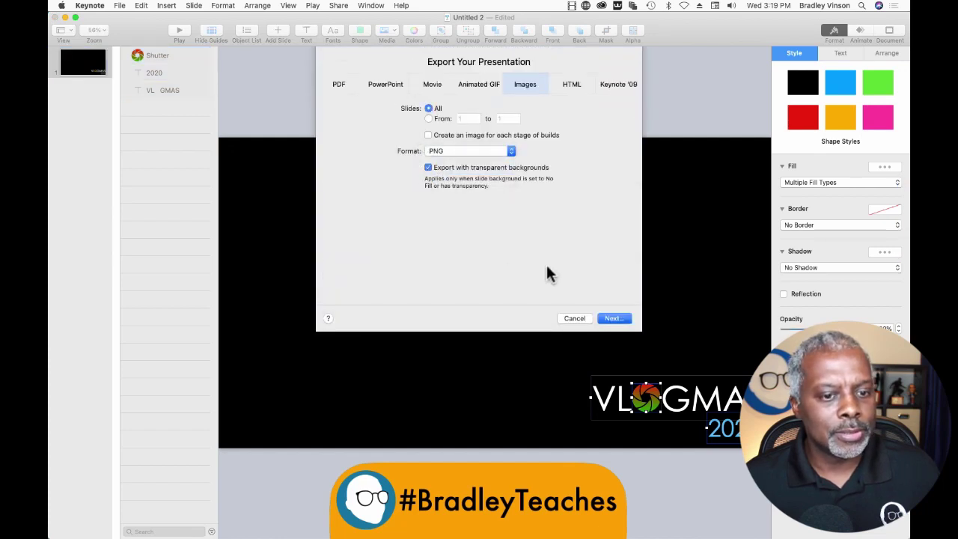
{"action": "left_click", "coordinate": [612, 319]}
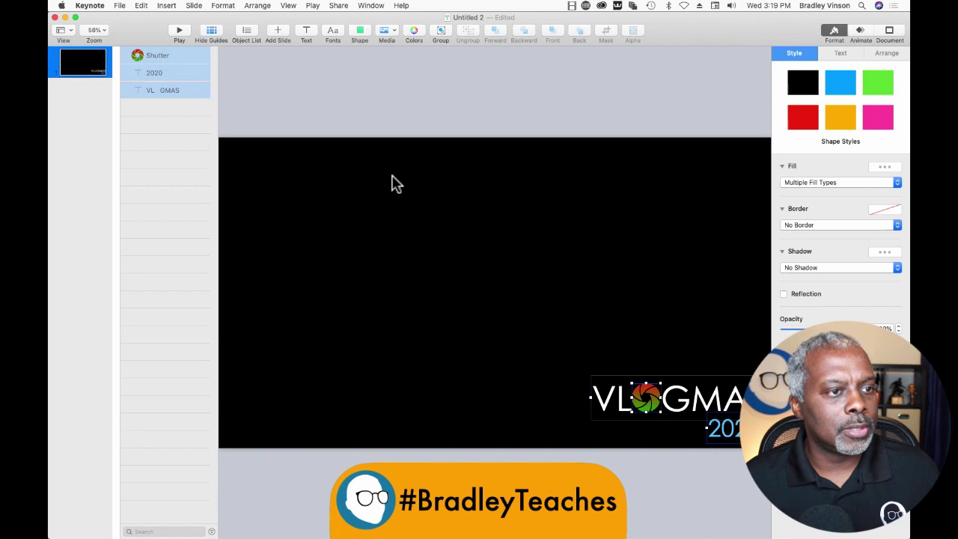
{"action": "left_click", "coordinate": [296, 168]}
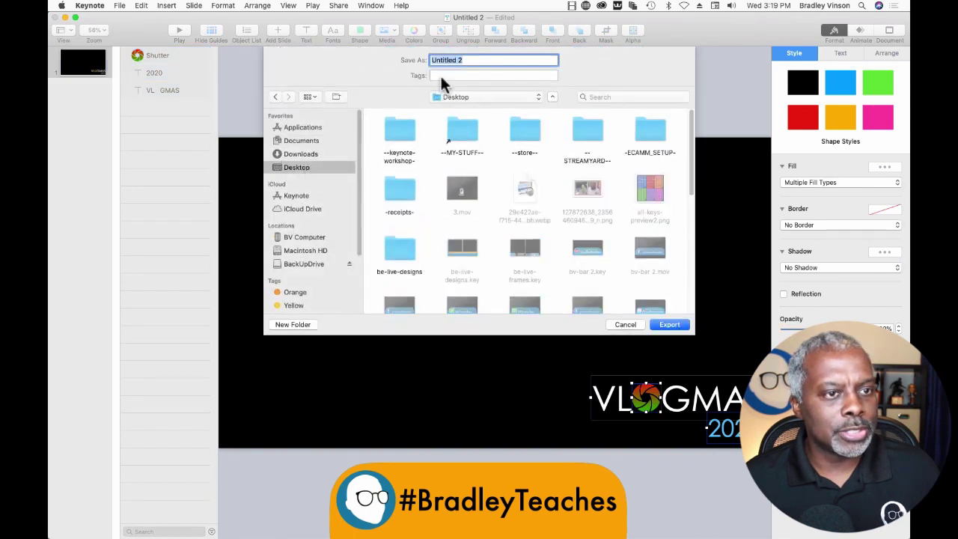
{"action": "left_click", "coordinate": [668, 326]}
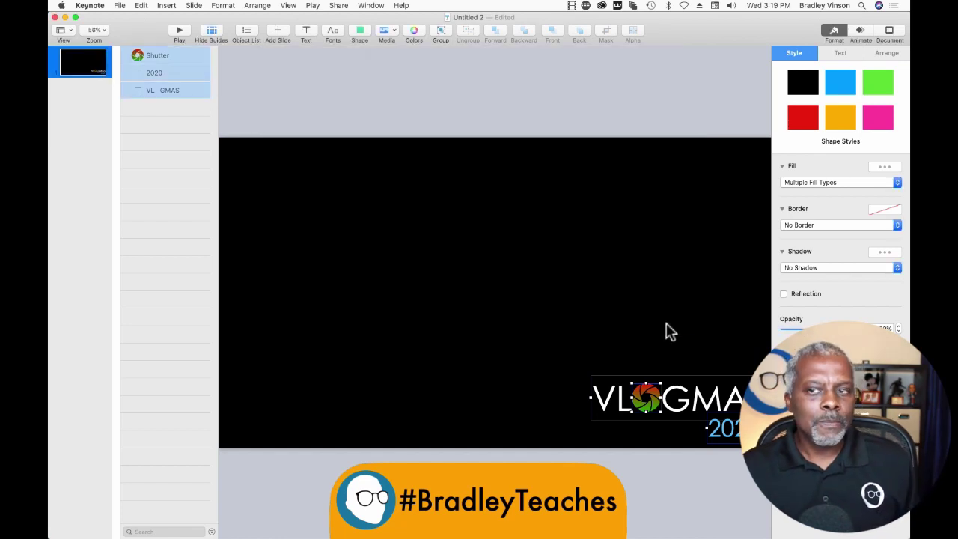